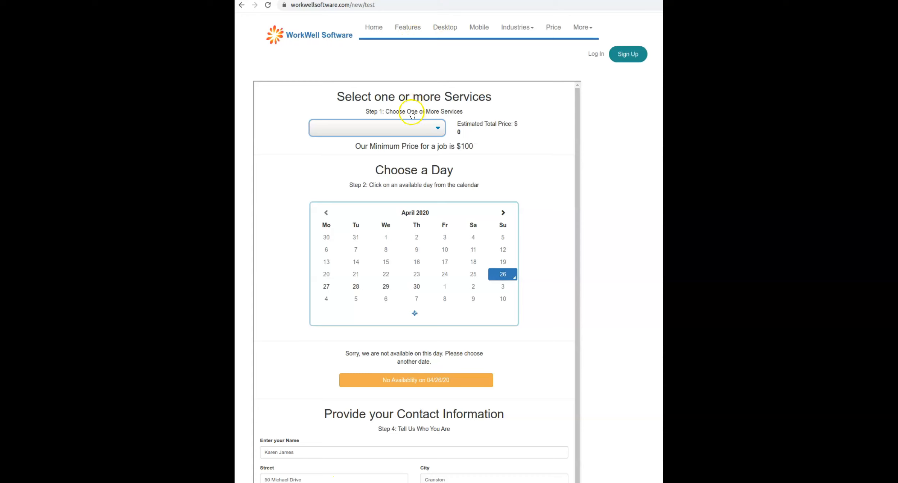
Add the services 3 Rooms Carpet ($90) and 200 sqft Tile ($120) to the booking
left_click(416, 130)
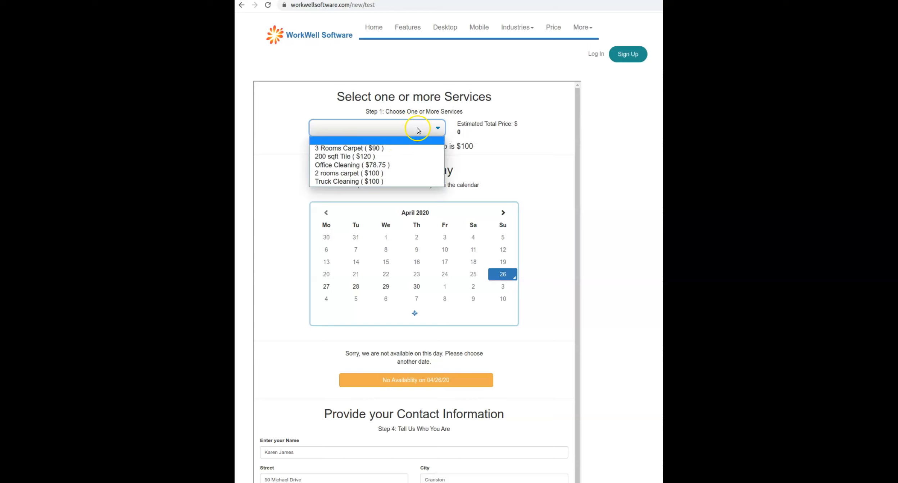
left_click(371, 151)
left_click(376, 129)
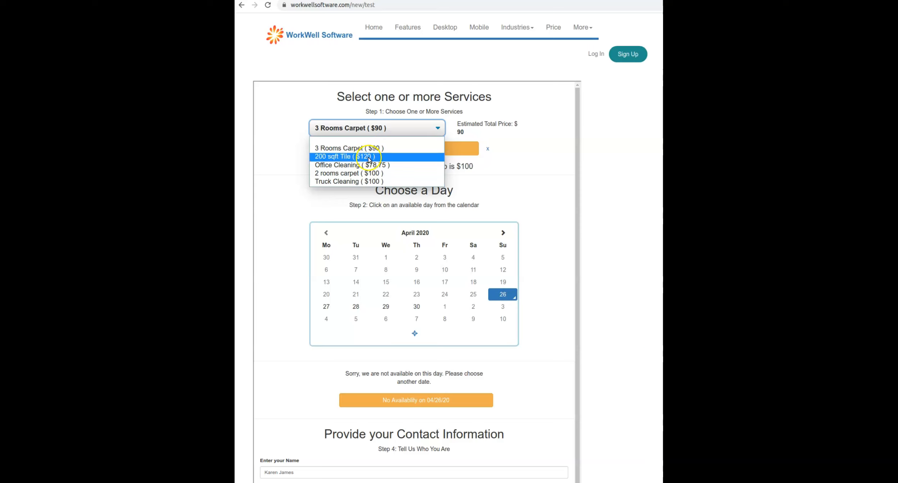
left_click(369, 158)
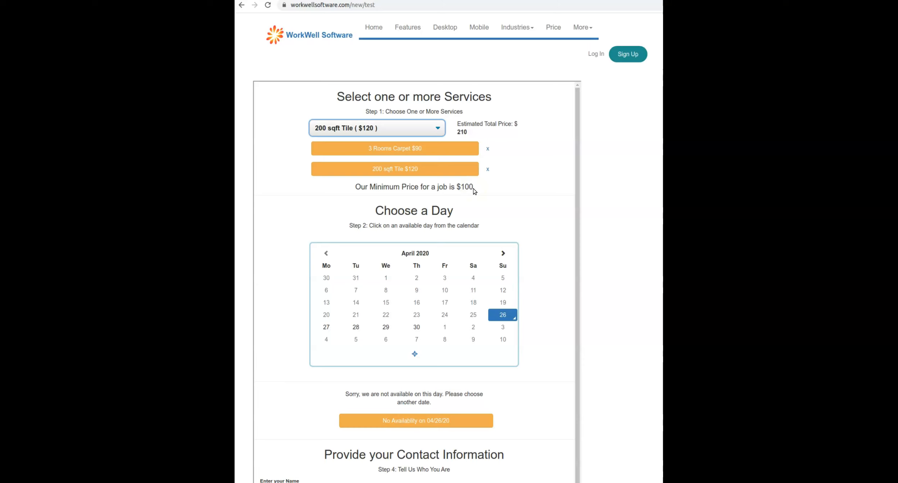
Choose April 28, 2020 as the booking day and reserve the 10:10 to 12:10 timeslot
left_click(624, 230)
scroll(624, 230, "down", 1)
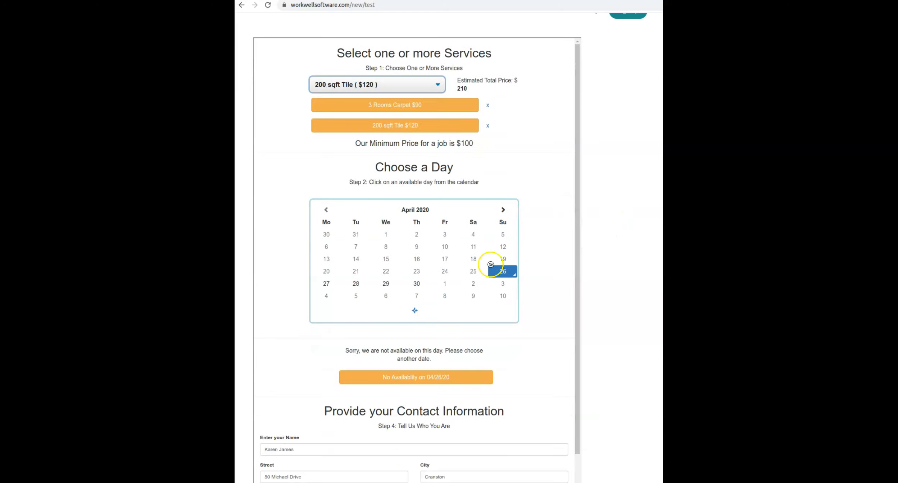
left_click(354, 285)
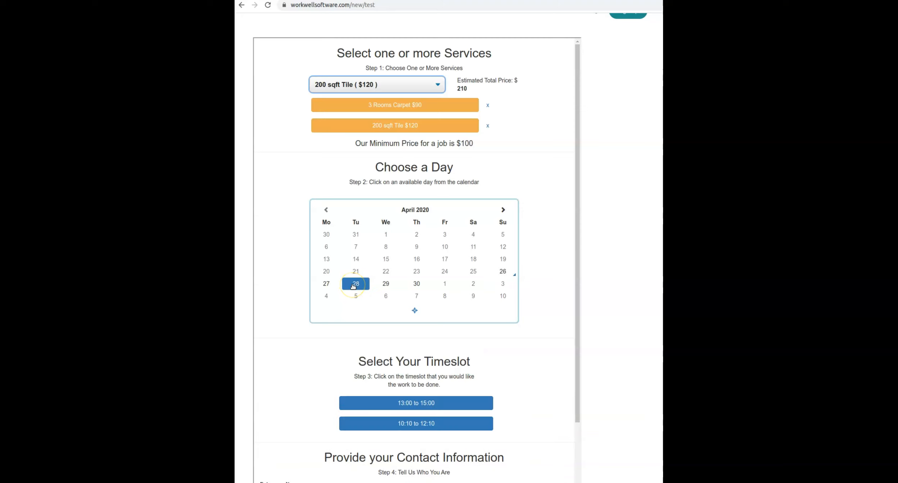
left_click_drag(577, 274, 574, 378)
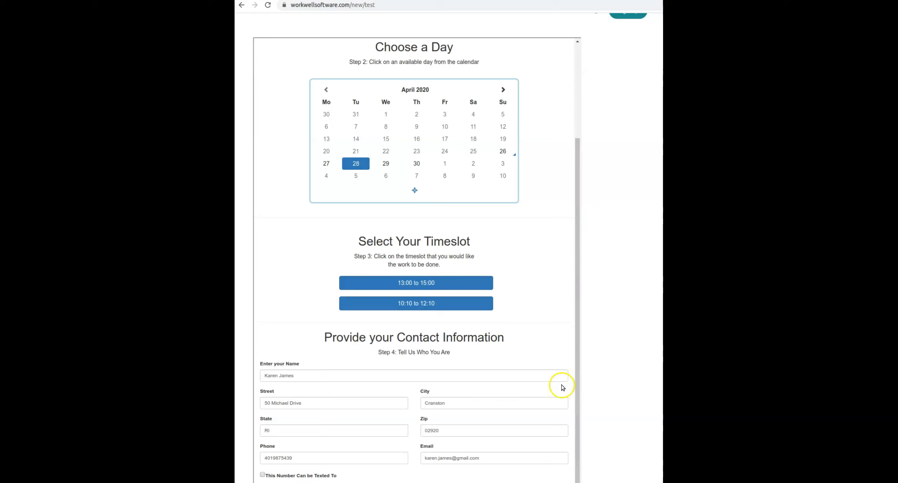
left_click(441, 305)
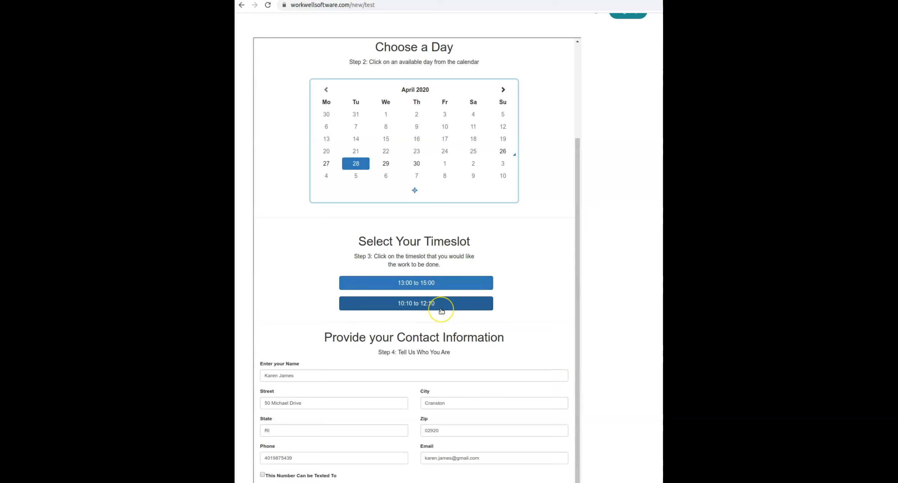
left_click(421, 307)
left_click(421, 307)
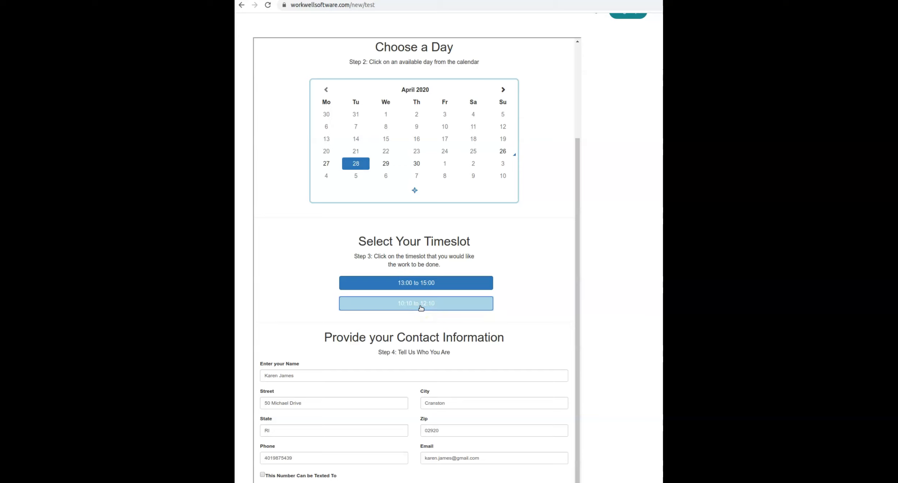
Submit the booking form with the prefilled contact information and dismiss the thank-you message
scroll(616, 300, "down", 1)
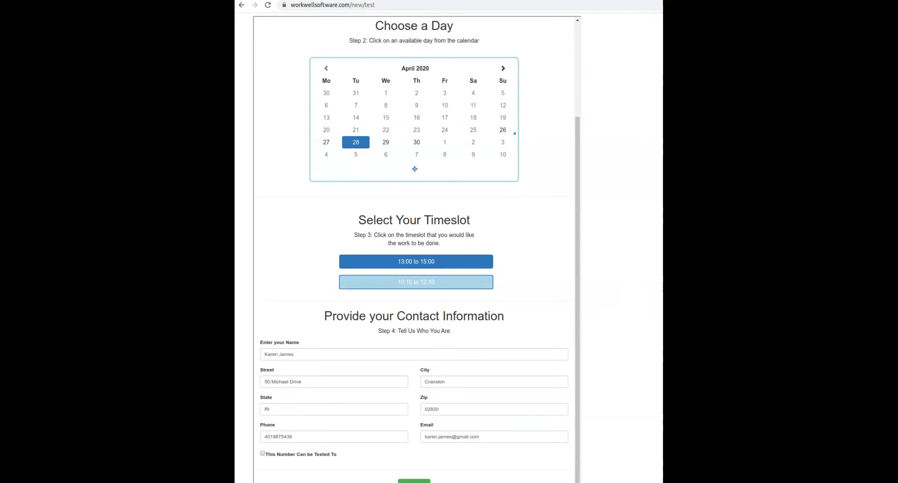
scroll(616, 300, "down", 2)
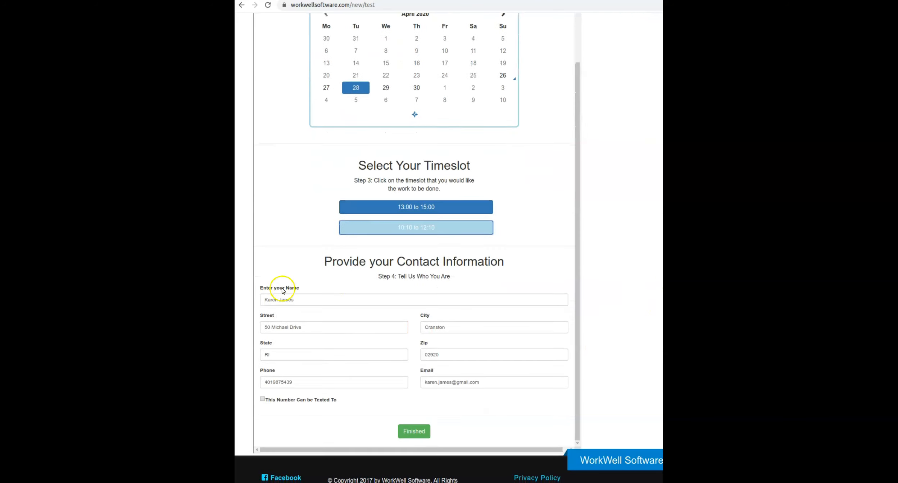
scroll(296, 377, "down", 1)
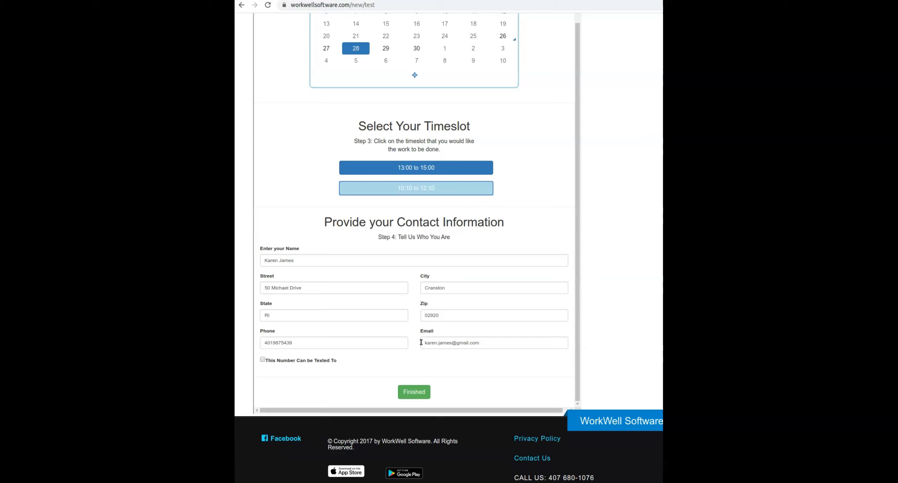
left_click(412, 399)
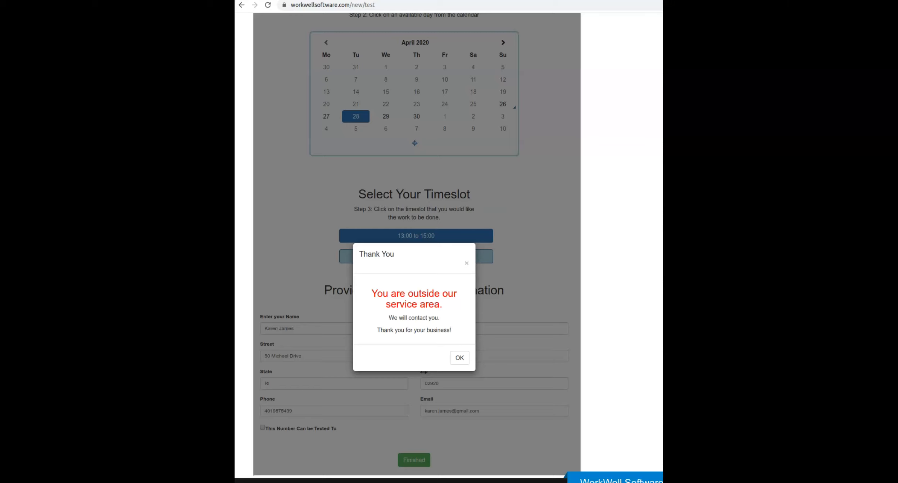
left_click(463, 359)
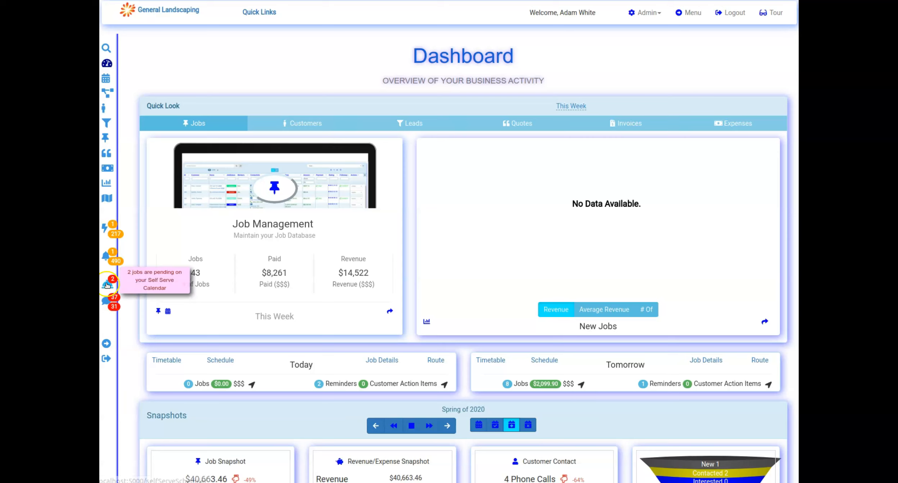
Review the online booking requests, go to the one for 04/28/20, and check its address on the map
left_click(108, 286)
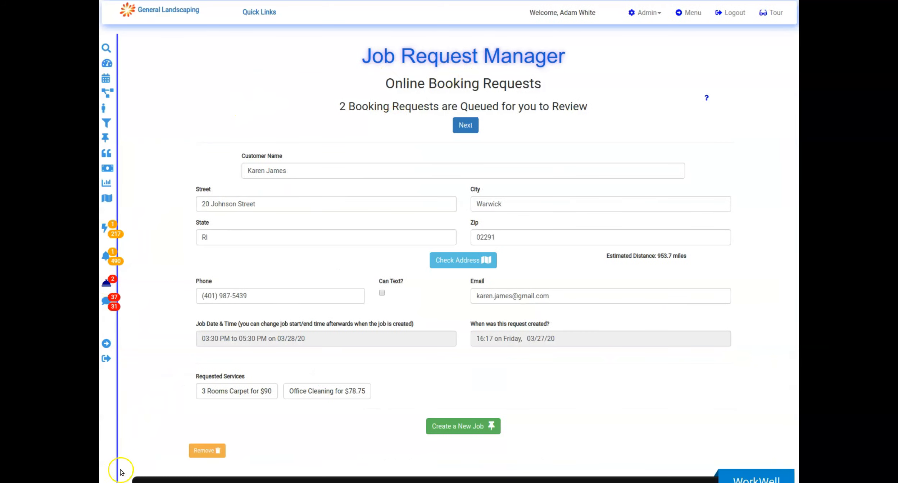
left_click(465, 128)
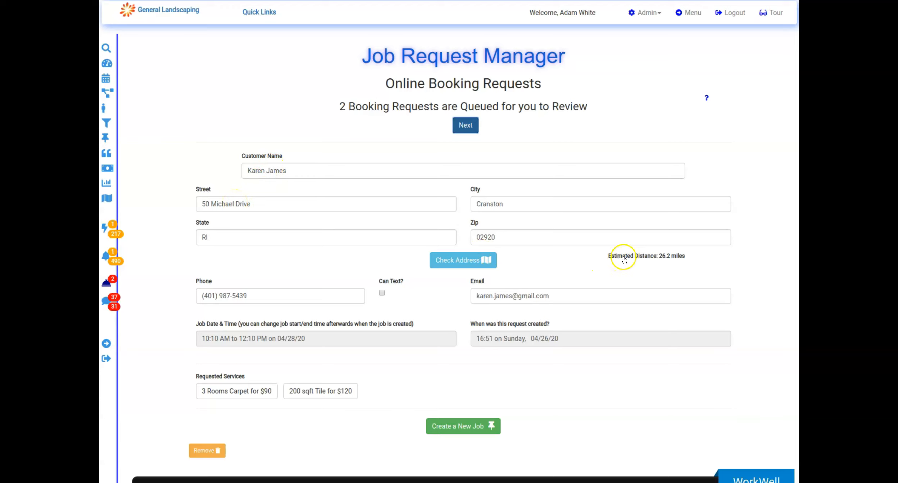
left_click(452, 263)
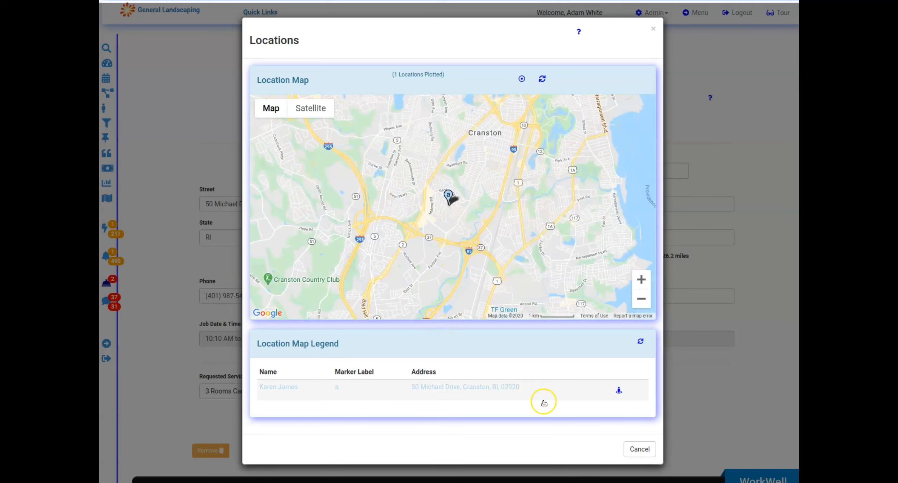
left_click(630, 451)
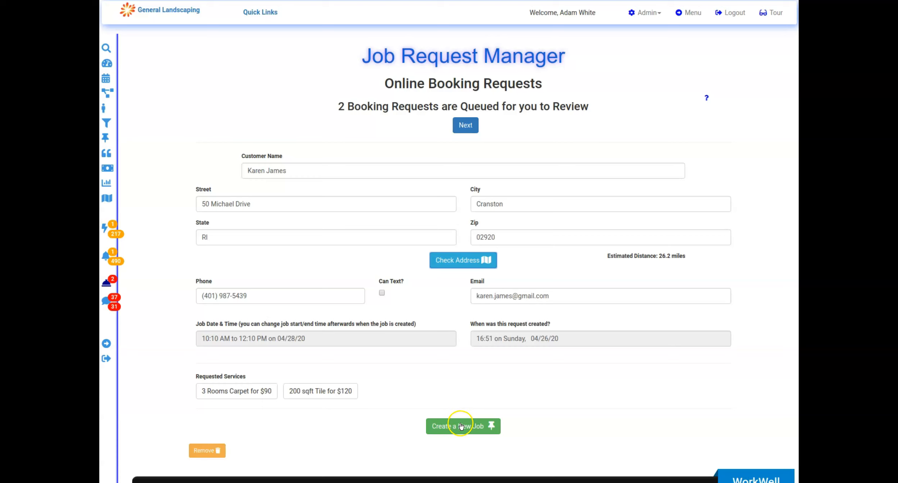
Create a job from the 04/28/20 booking request with a new customer record, and save it
left_click(436, 427)
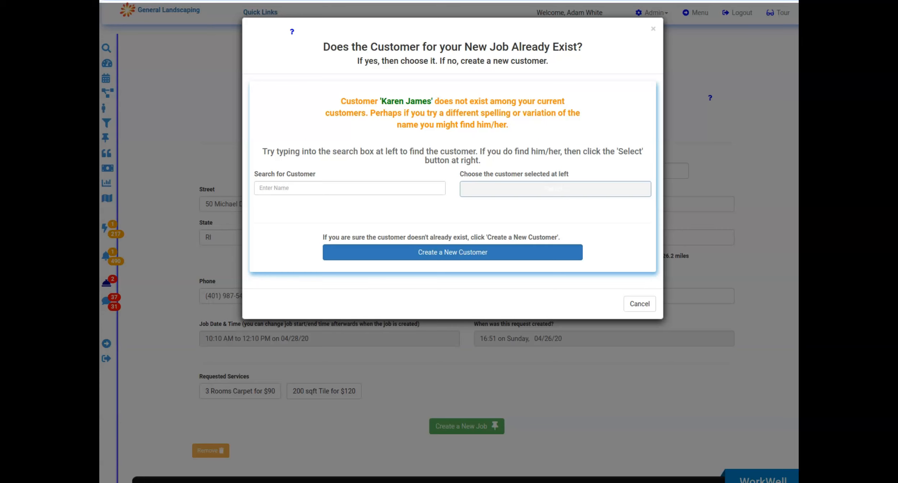
left_click(436, 255)
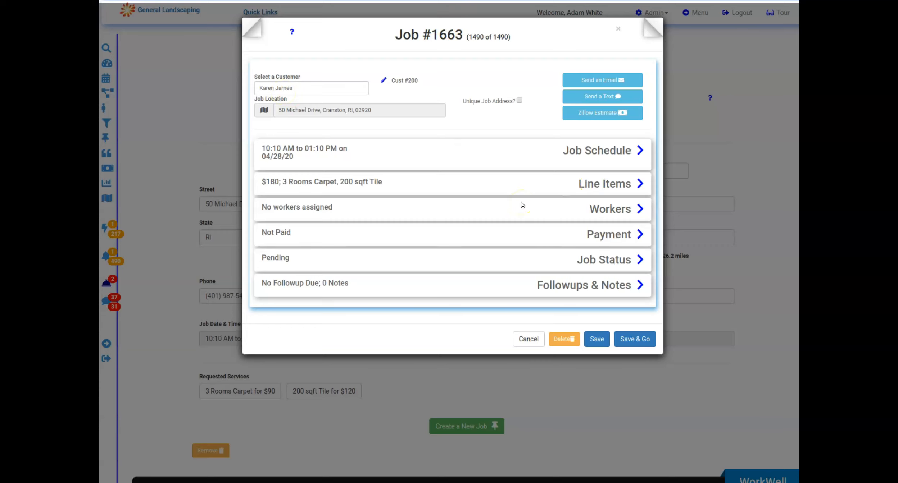
left_click(624, 340)
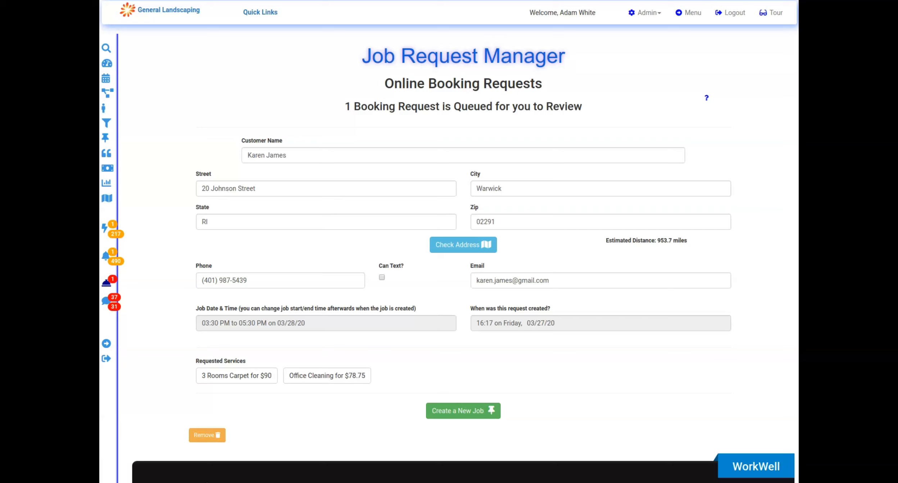
Look up the newly booked job on Tuesday, April 28 in the scheduling calendar and view its details
left_click(106, 82)
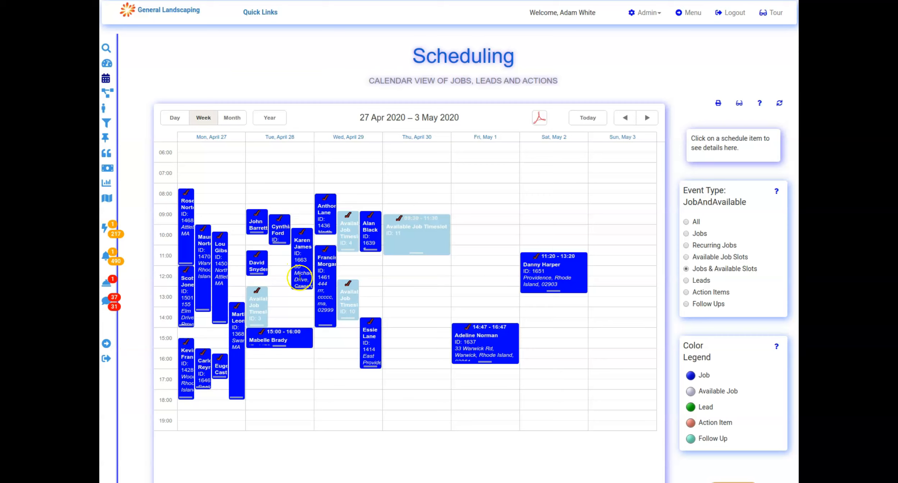
double_click(298, 234)
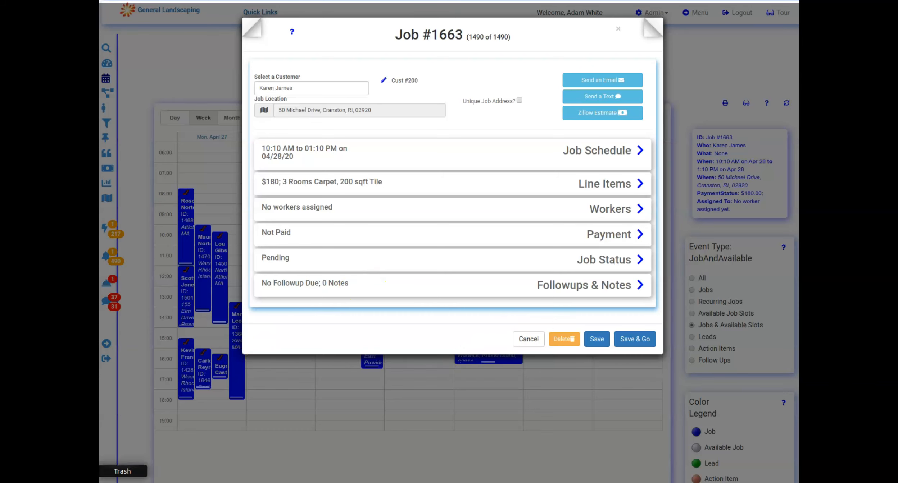
left_click(528, 340)
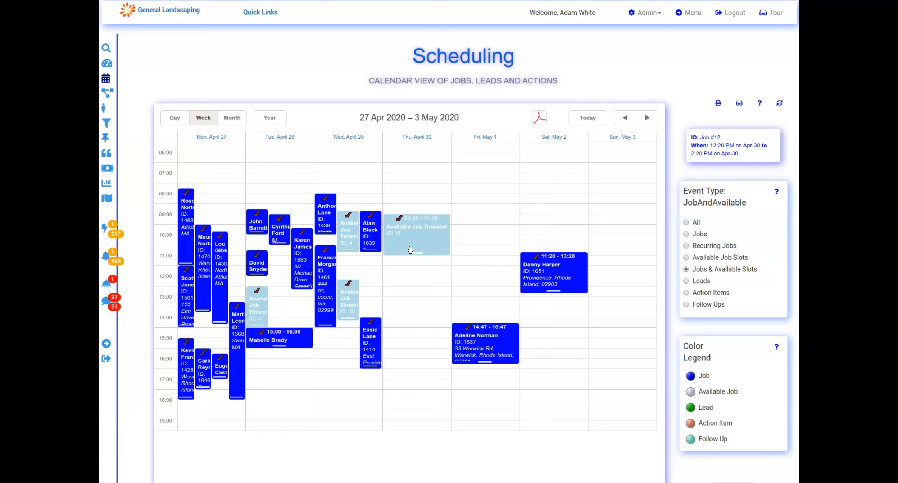
In the week of 4–10 May 2020, create available job timeslots on Tuesday, May 5 at 09:00 and 13:00
left_click(650, 120)
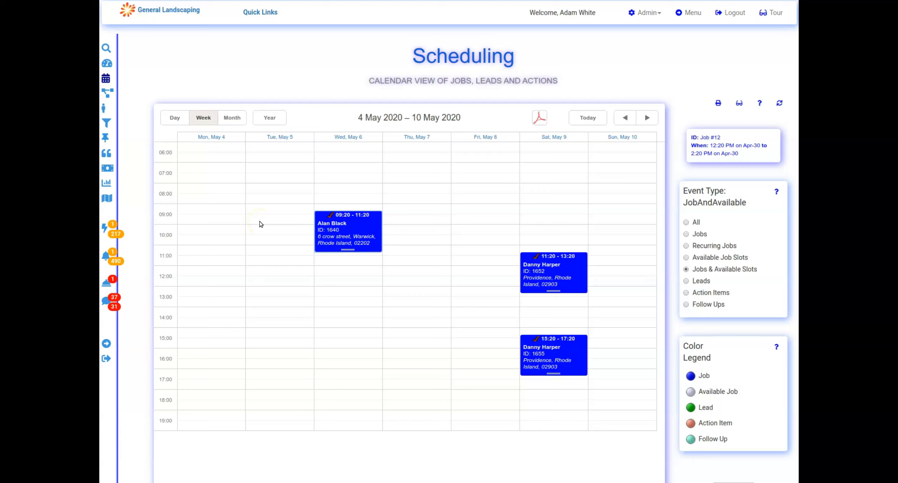
left_click(262, 211)
left_click_drag(263, 212, 260, 205)
left_click(254, 293)
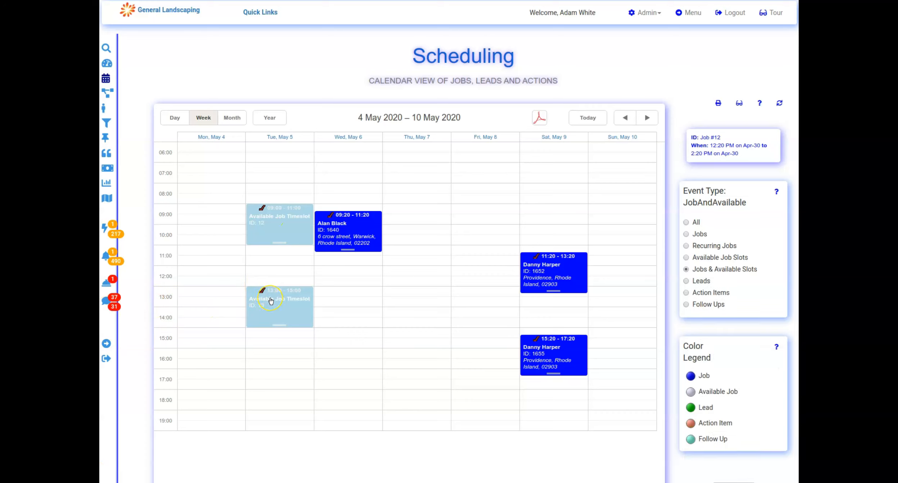
left_click(196, 461)
Move the 09:00 available timeslot on Tuesday, May 5 to 3:50 PM and shorten it to end at 5:20 PM
left_click_drag(285, 209, 271, 348)
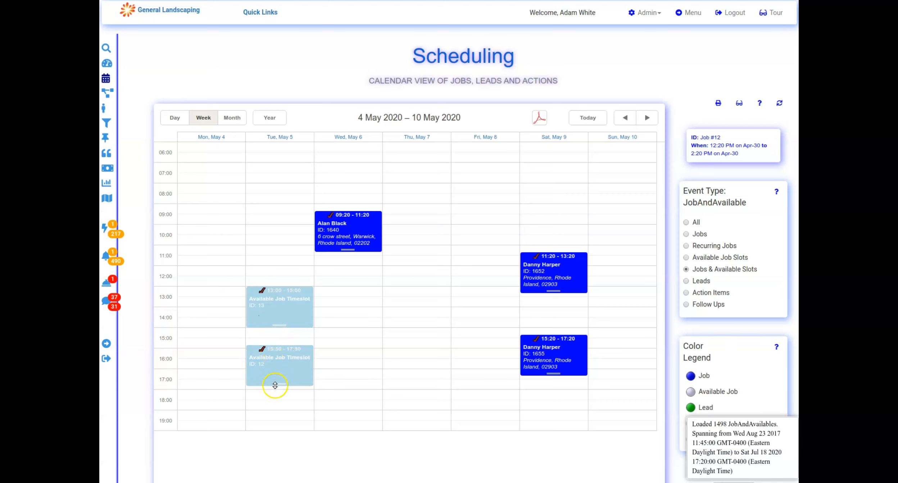
mouse_move(275, 386)
left_mouse_down()
mouse_move(280, 362)
mouse_move(281, 373)
left_mouse_up()
Delete the 3:50 PM available timeslot on Tuesday, May 5
left_click(282, 356)
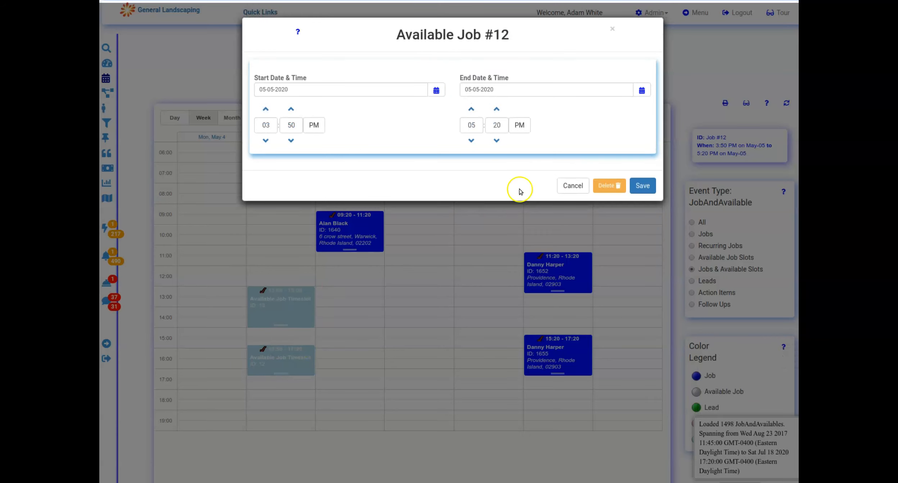
left_click(609, 186)
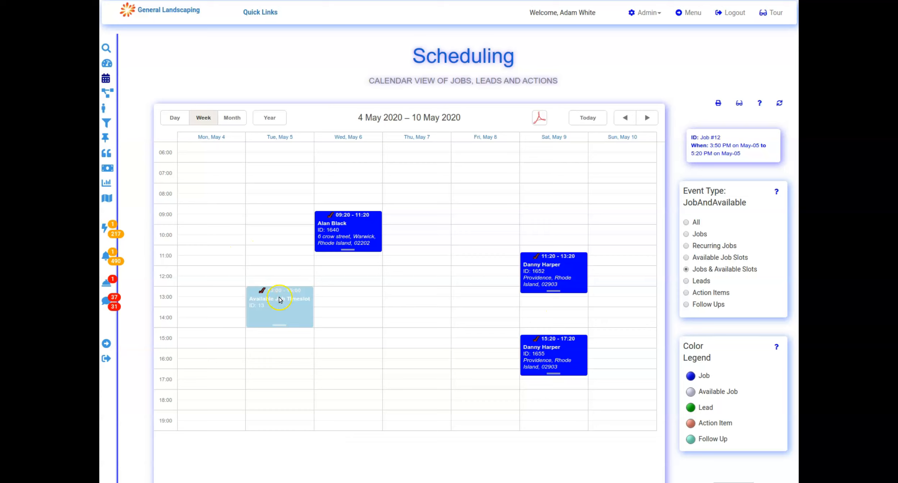
Move the remaining May 5 available timeslot to start at 12:30 and extend it to end at 15:20
left_click_drag(273, 291, 299, 278)
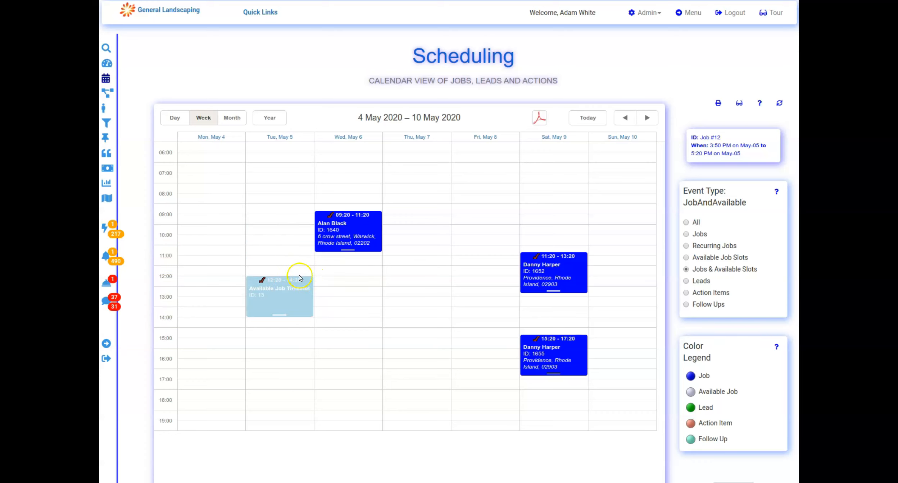
mouse_move(287, 323)
left_mouse_down()
mouse_move(287, 363)
mouse_move(286, 306)
mouse_move(287, 334)
left_mouse_up()
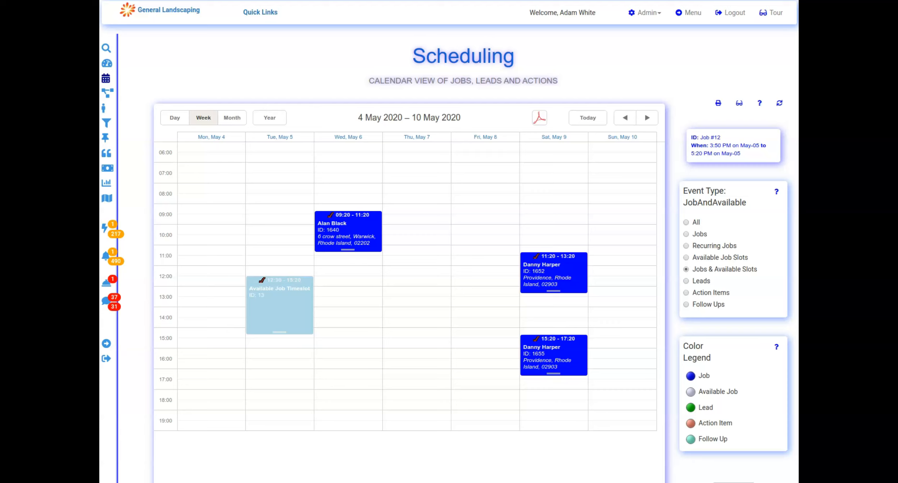
Open the miscellaneous setup configuration and switch online booking off and on again
left_click(649, 14)
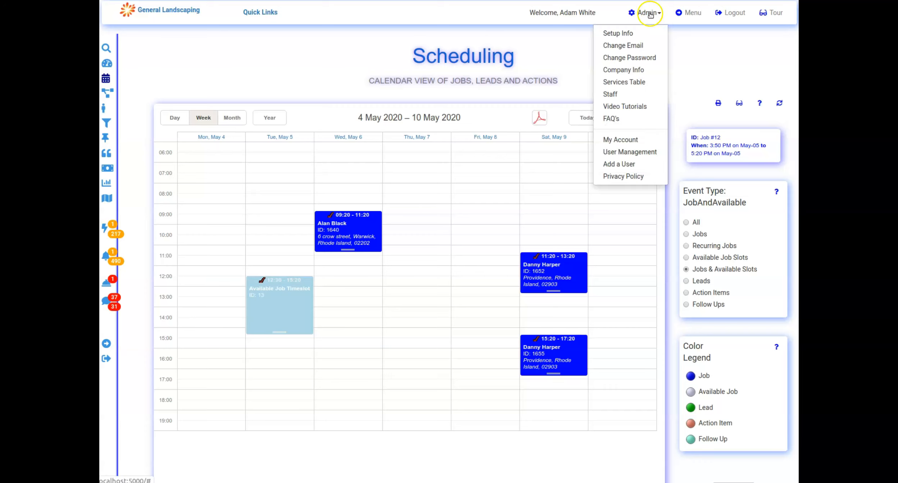
left_click(634, 34)
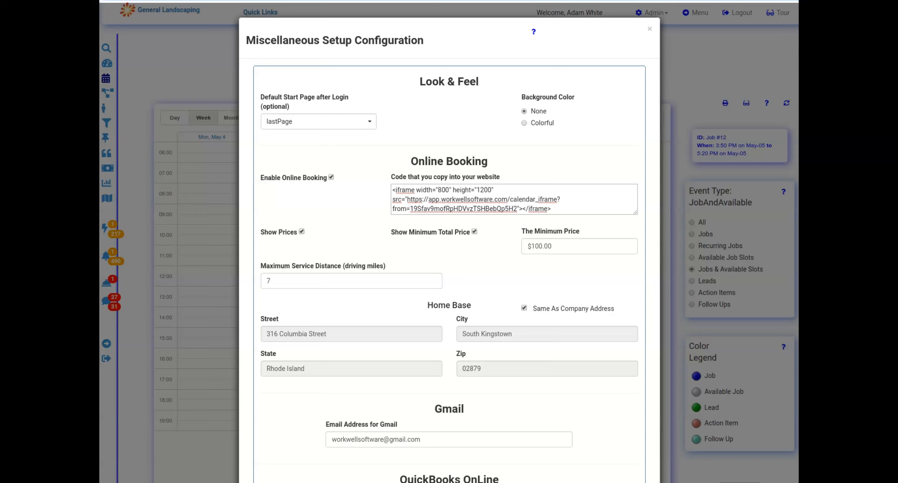
left_click(332, 178)
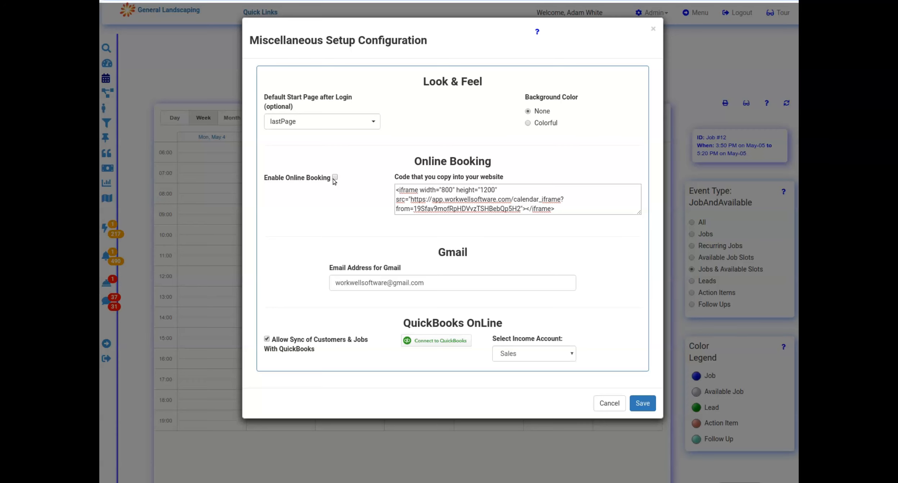
left_click(335, 178)
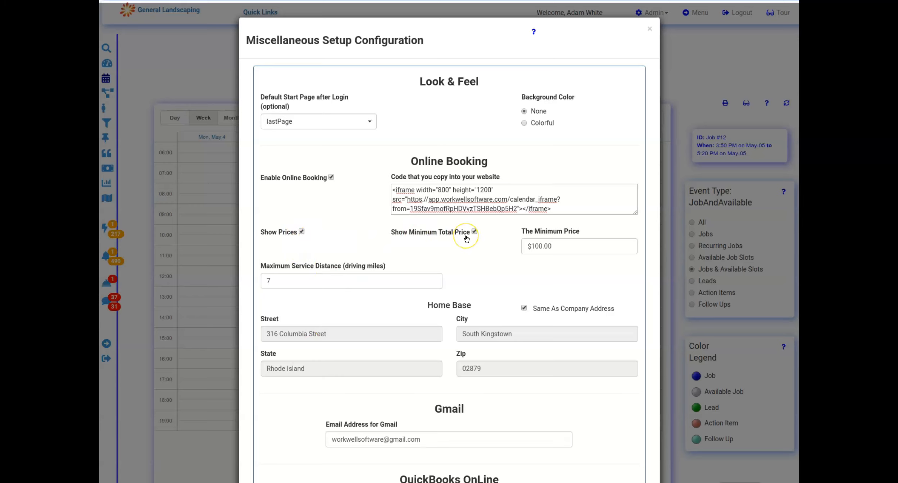
Set the maximum service distance for online booking to 20 driving miles
left_click(547, 247)
double_click(268, 280)
type("20")
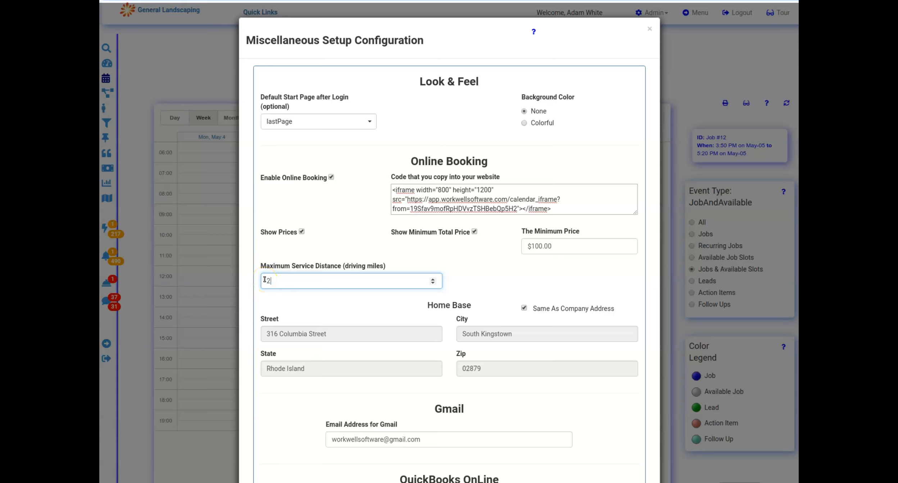
left_click(276, 423)
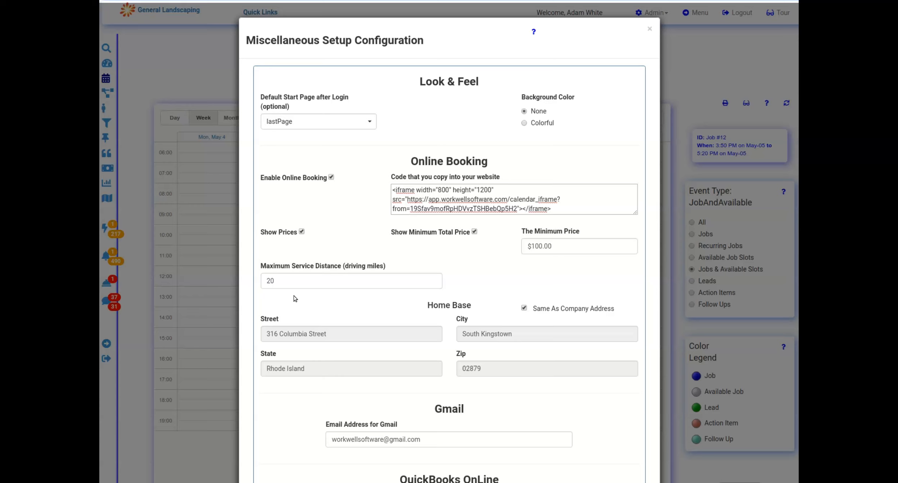
left_click(223, 414)
Unlink the home base from the company address, and restore the same-as-company setting
left_click(523, 308)
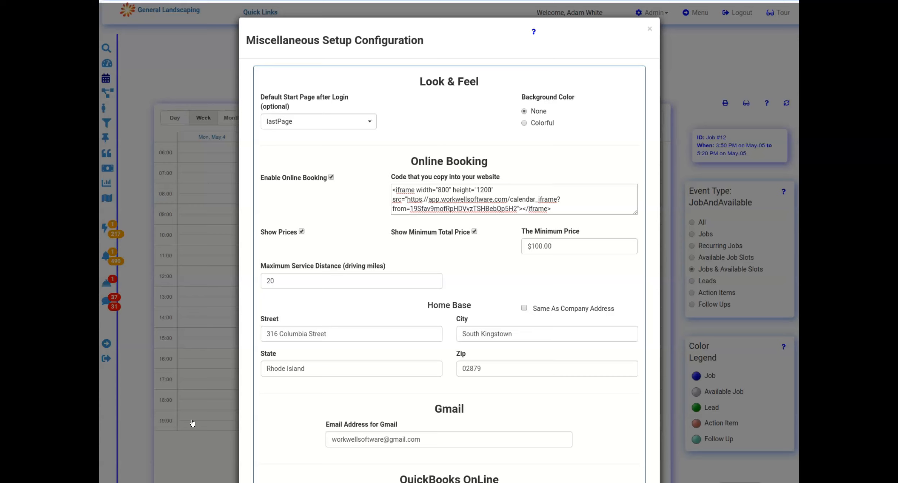
left_click(173, 440)
left_click(525, 308)
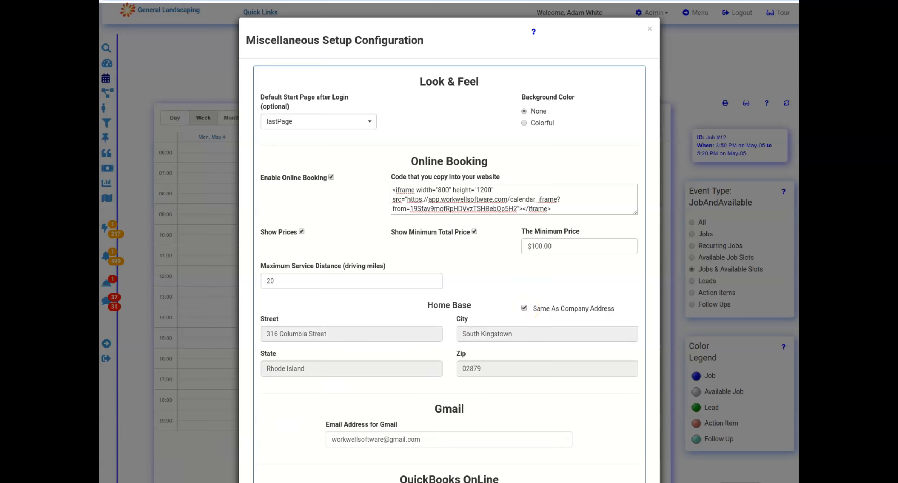
Select the online booking iframe code intended for the website, and close the setup configuration
left_click(471, 199)
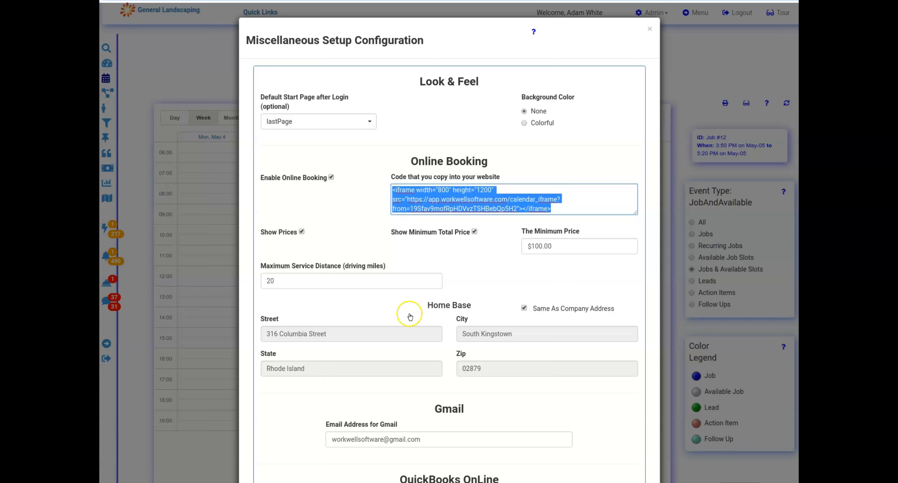
double_click(432, 198)
left_click(430, 197)
left_click(457, 200)
left_click(650, 30)
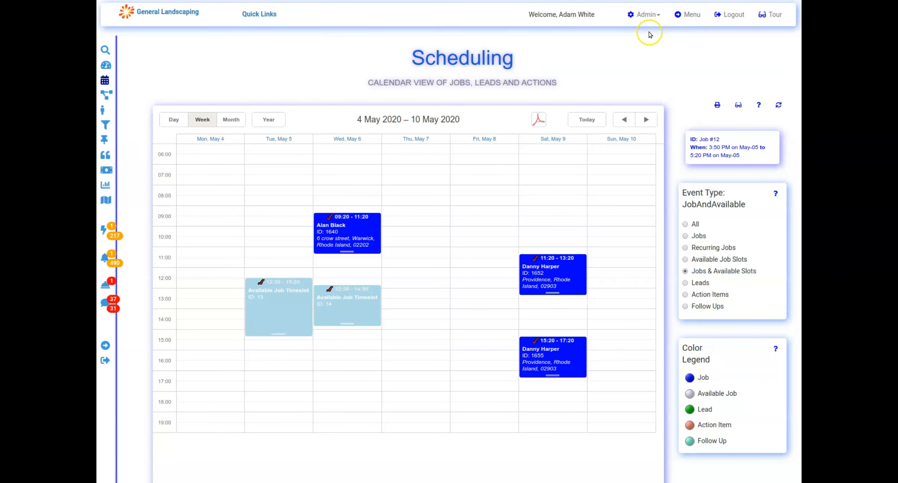